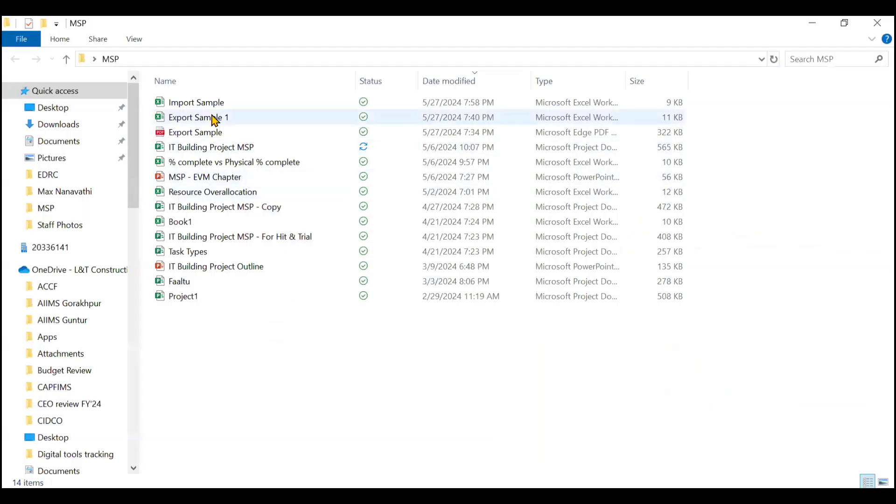
# Select the Import Sample workbook in the MSP folder
pyautogui.click(211, 107)
# Open Import Sample in Excel and review its Task Name and Duration columns for tasks A–E
pyautogui.doubleClick(214, 112)
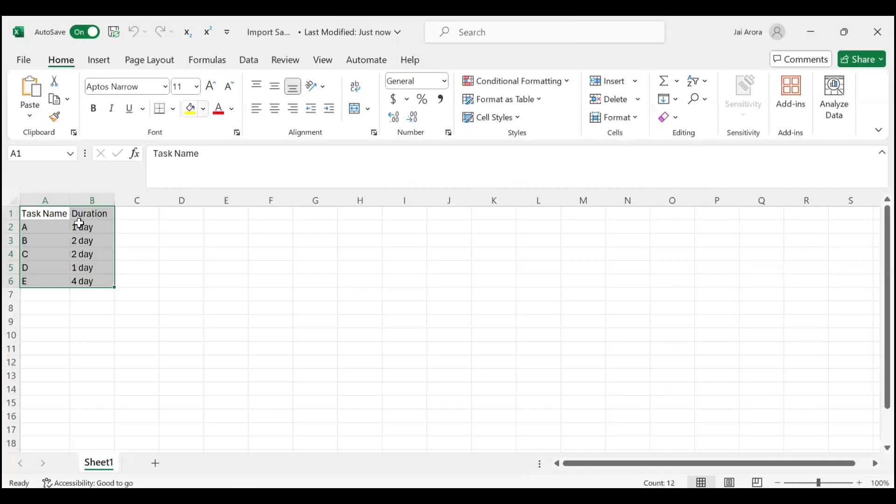
pyautogui.click(40, 215)
pyautogui.click(90, 214)
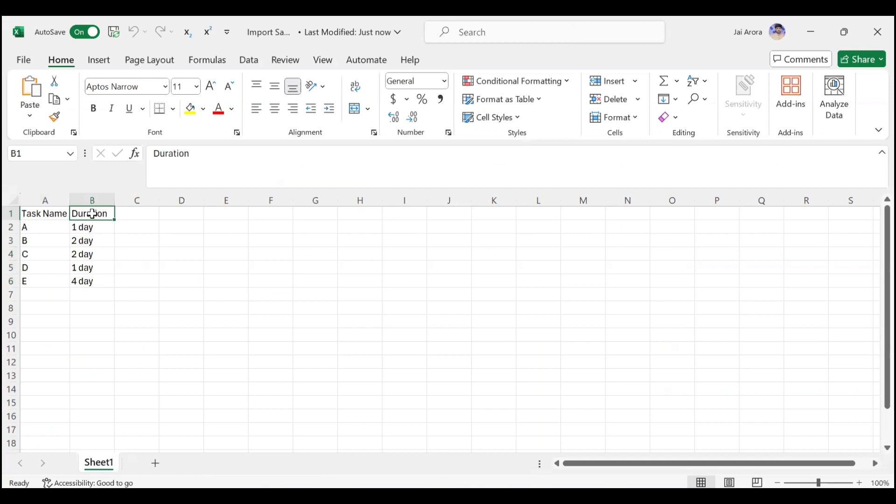
pyautogui.click(130, 215)
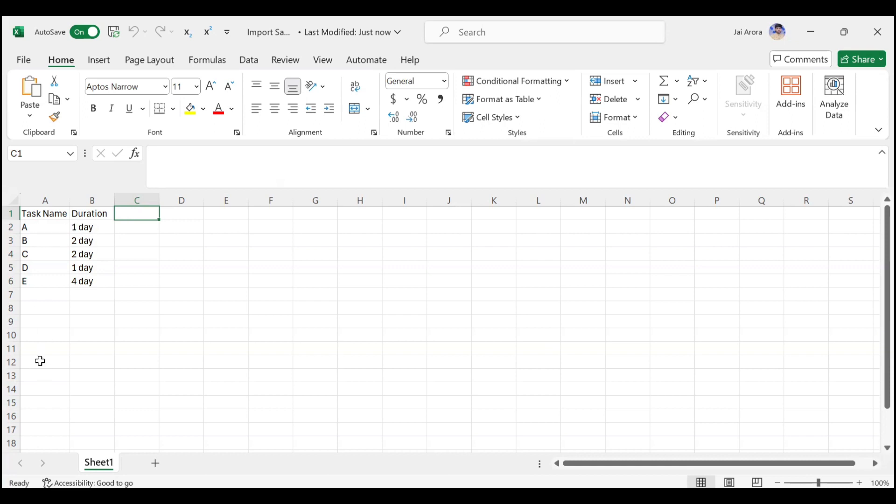
# Close Excel and start a new Project plan from an Excel workbook
pyautogui.click(876, 28)
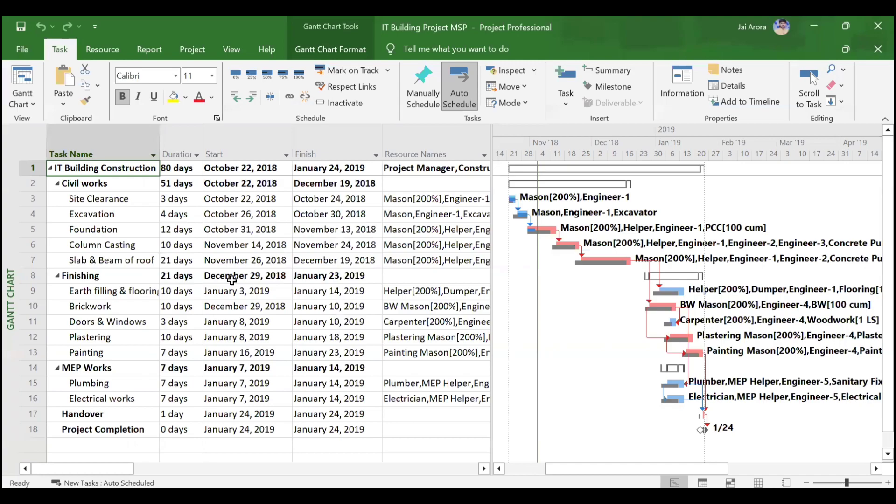
pyautogui.click(22, 49)
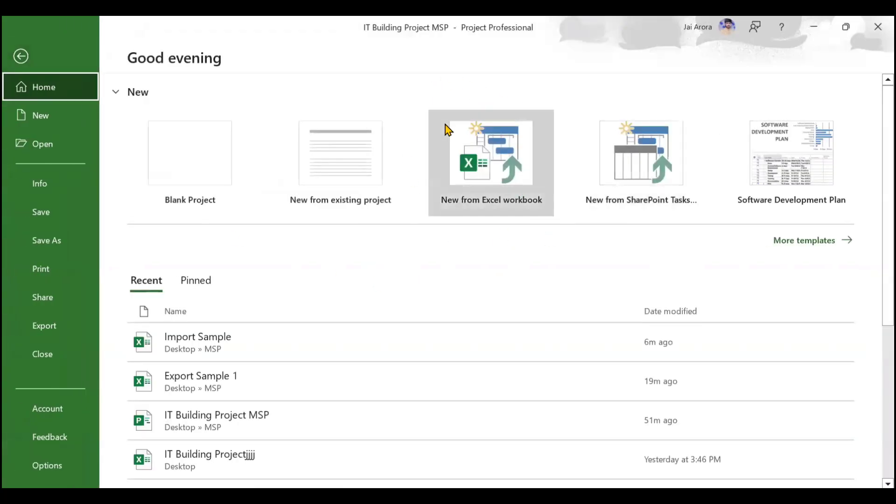
pyautogui.click(491, 151)
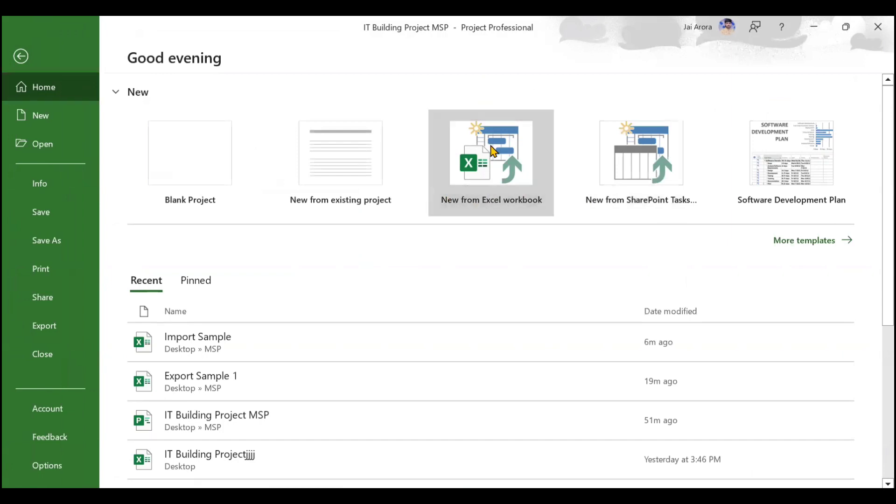
pyautogui.scroll(10, 75, 175)
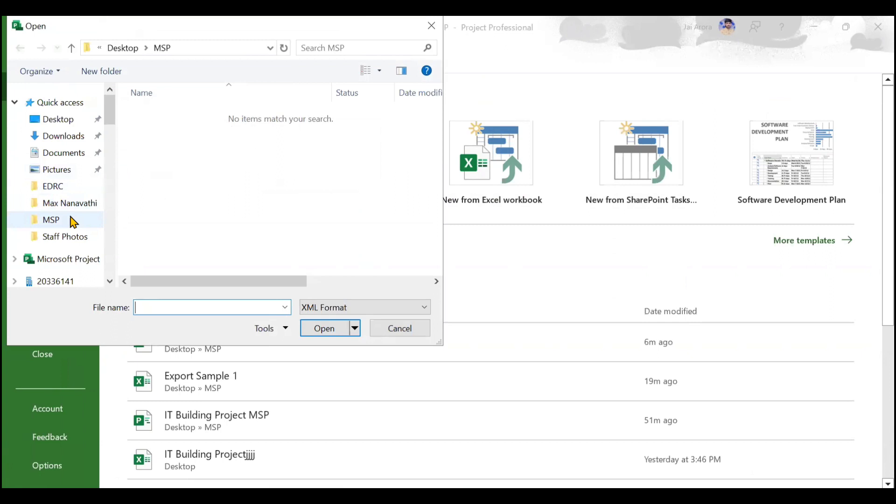
# Filter the MSP folder to Excel workbooks and open Import Sample for import
pyautogui.click(74, 223)
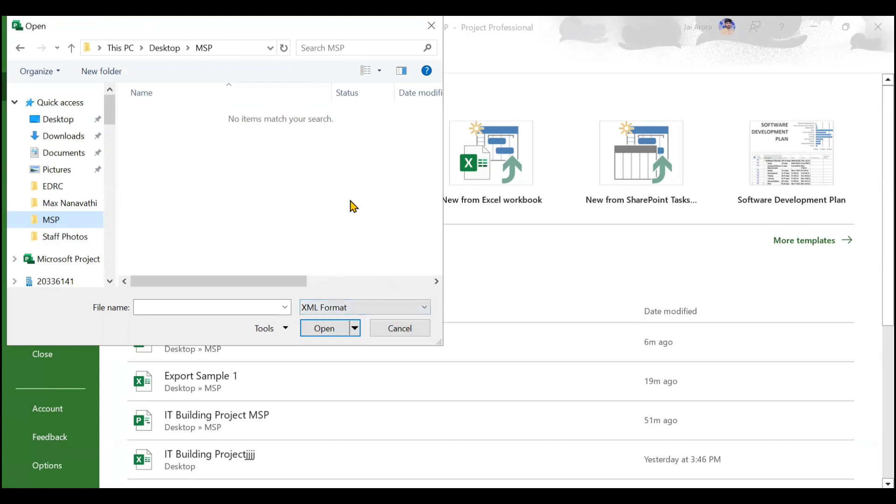
pyautogui.click(402, 306)
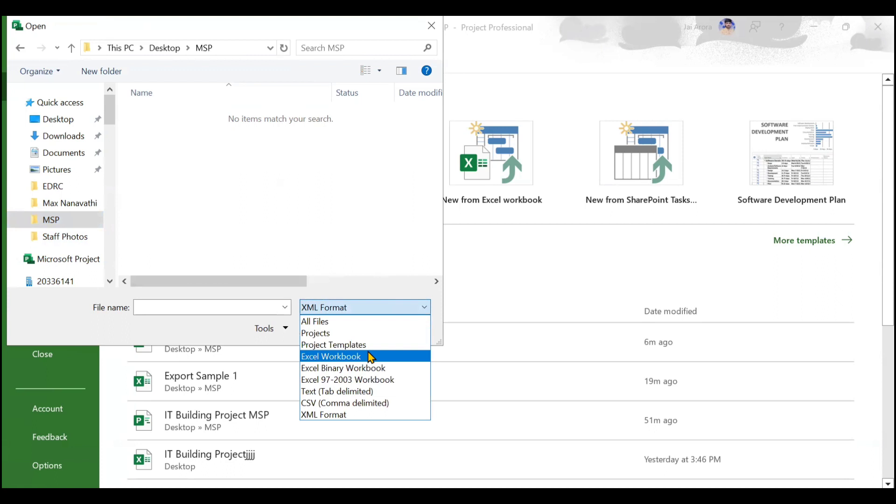
pyautogui.click(371, 357)
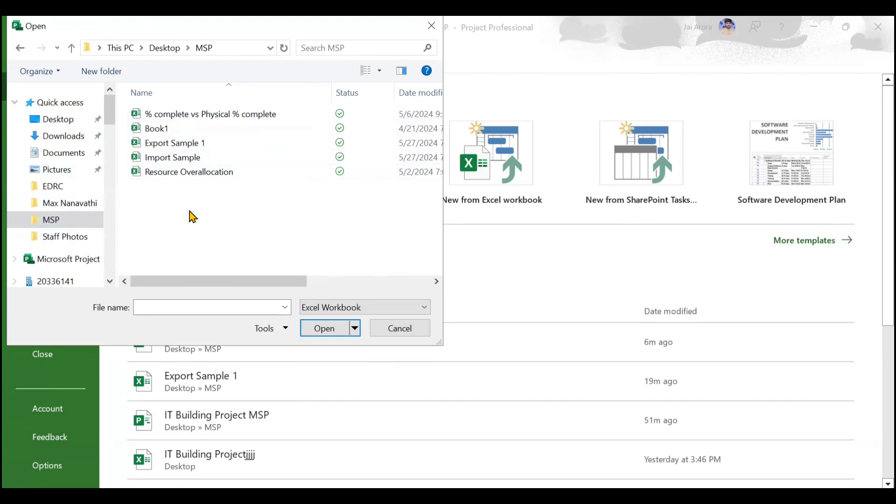
pyautogui.click(189, 161)
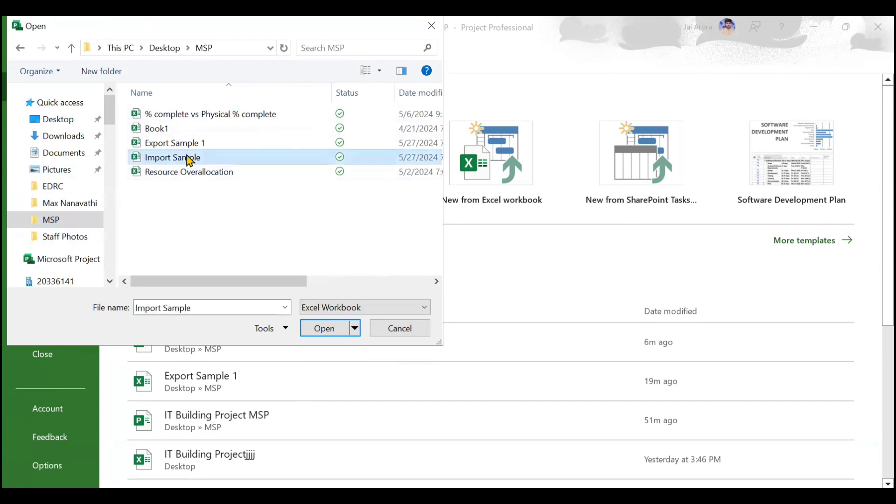
pyautogui.click(330, 329)
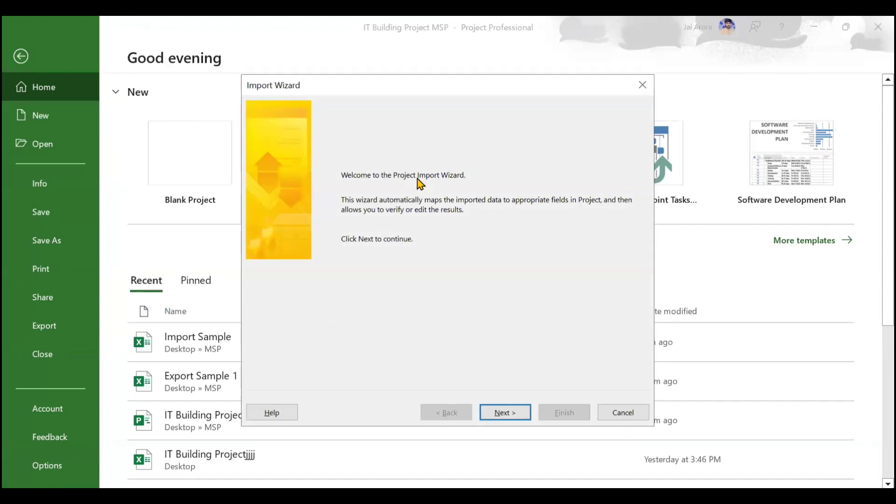
# Advance the Import Wizard past the welcome page using a new map
pyautogui.click(502, 414)
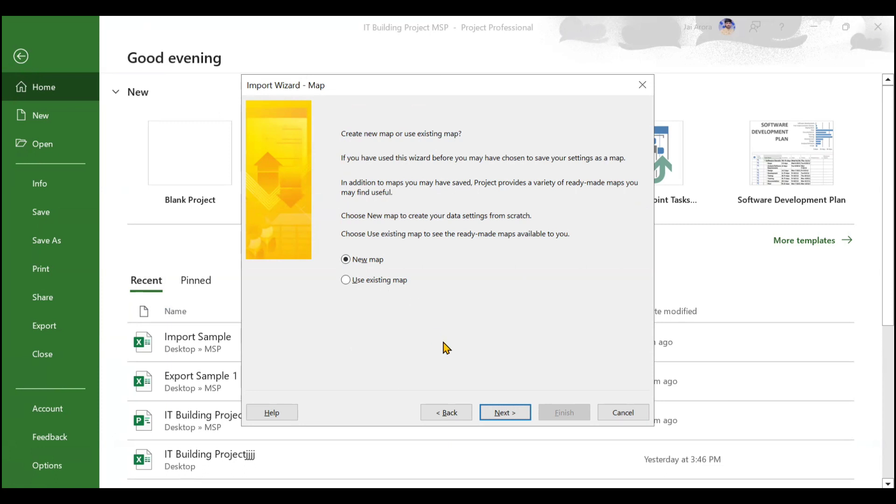
pyautogui.click(503, 414)
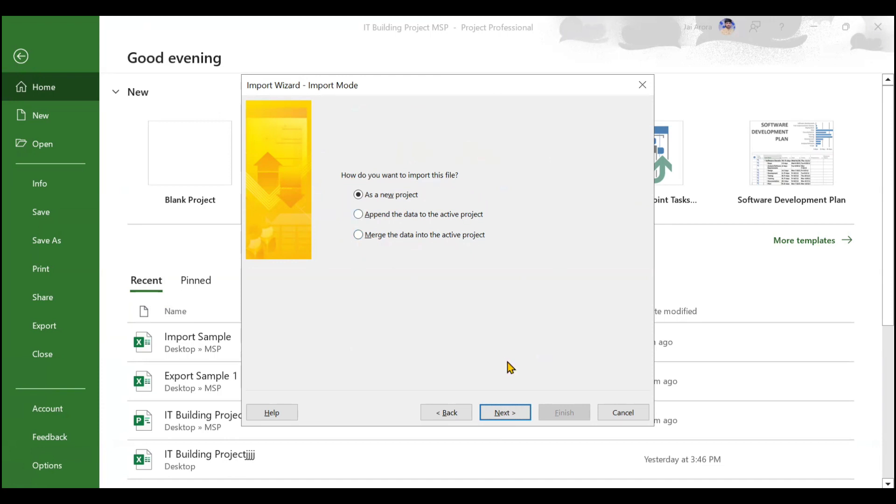
# Import as a new project and include task data, with headers kept
pyautogui.click(506, 412)
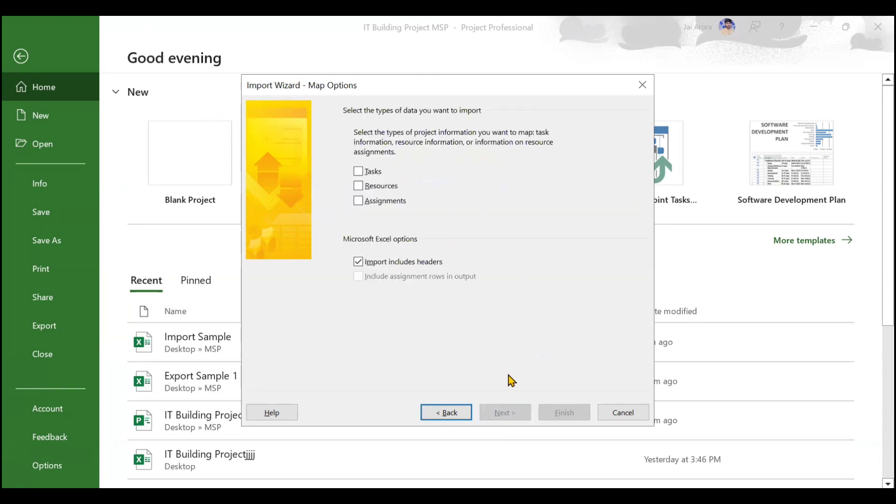
pyautogui.click(359, 173)
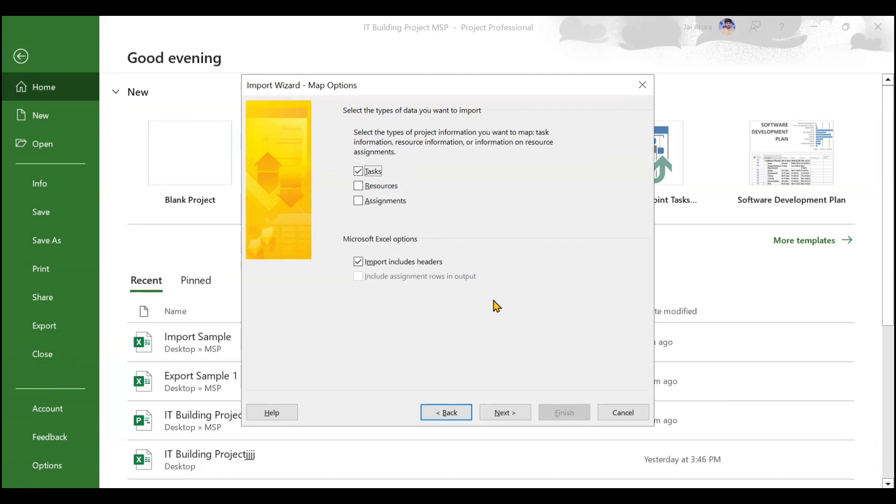
# Use Sheet1 as the source worksheet and check the Duration field mapping
pyautogui.click(513, 415)
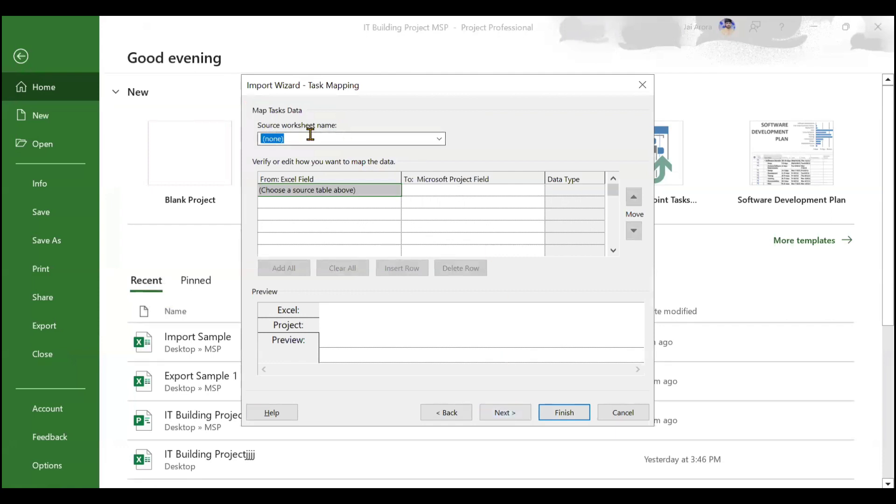
pyautogui.click(440, 139)
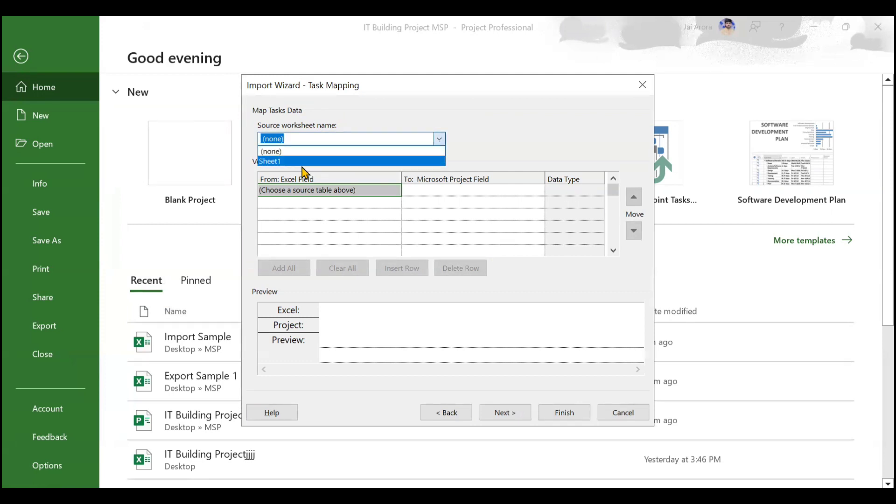
pyautogui.click(296, 160)
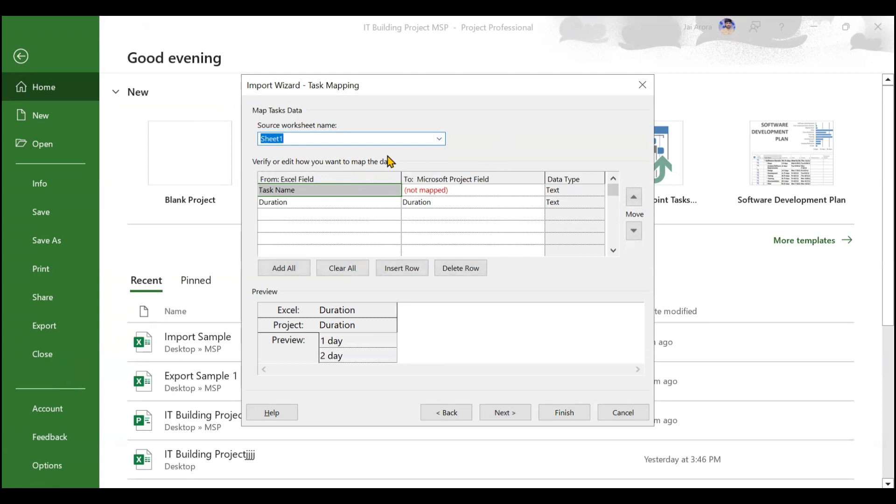
pyautogui.click(312, 203)
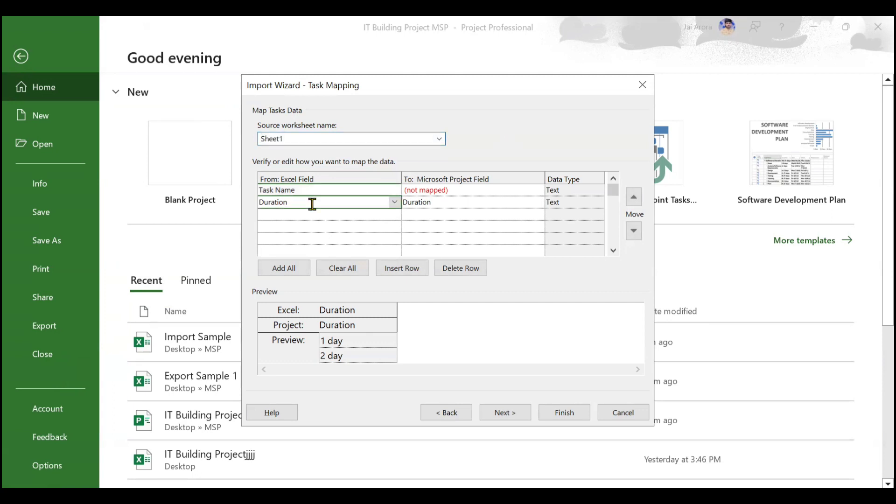
pyautogui.click(452, 204)
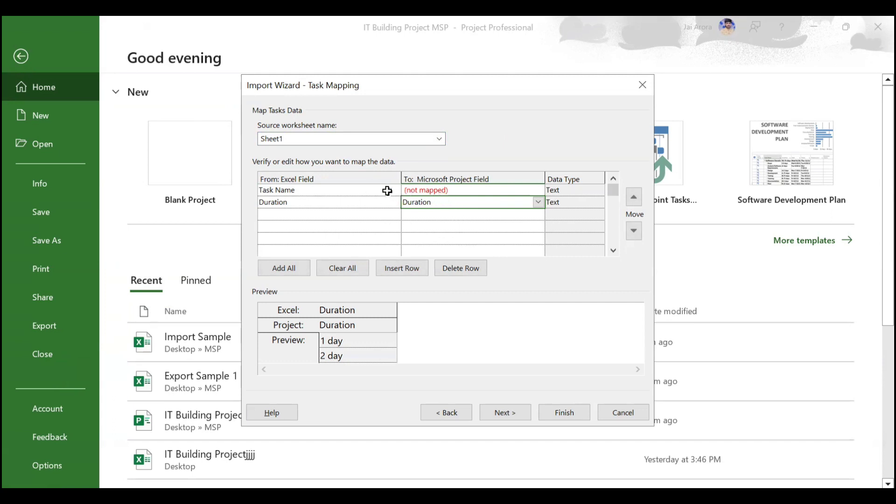
# Map the Task Name column to Project's Name field, keeping it as the top row
pyautogui.click(336, 190)
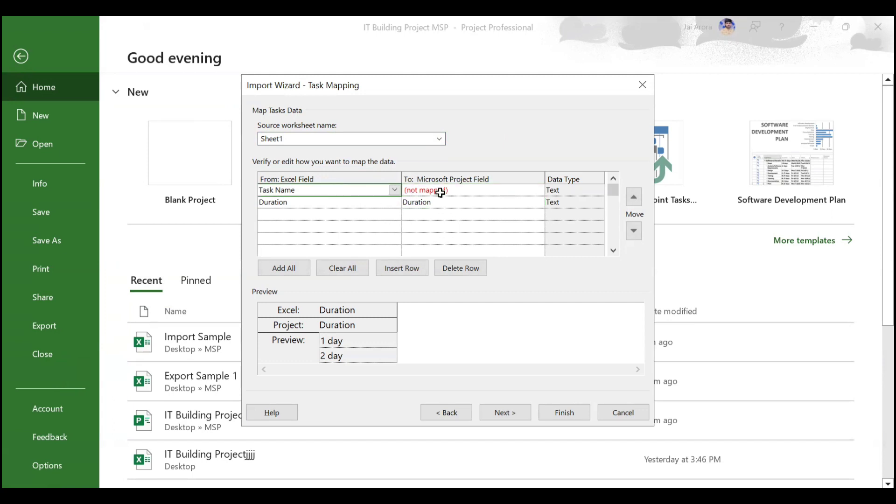
pyautogui.click(486, 190)
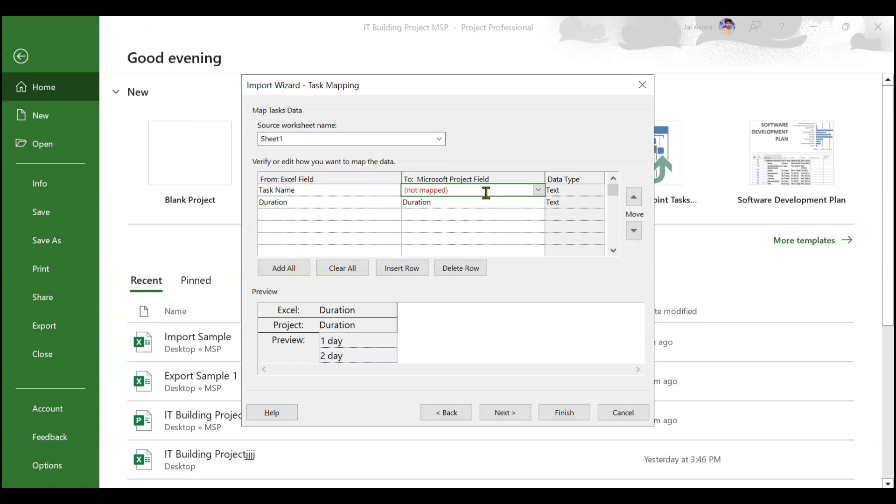
pyautogui.click(539, 192)
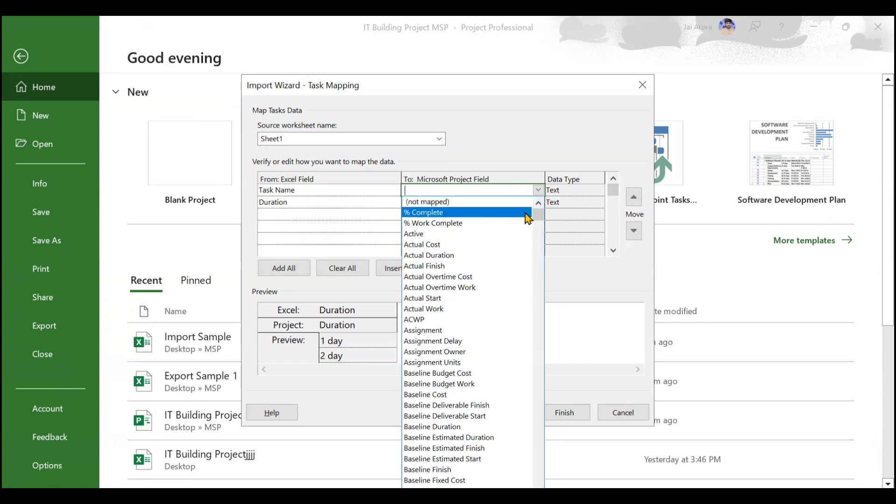
pyautogui.moveTo(537, 219); pyautogui.dragTo(539, 451)
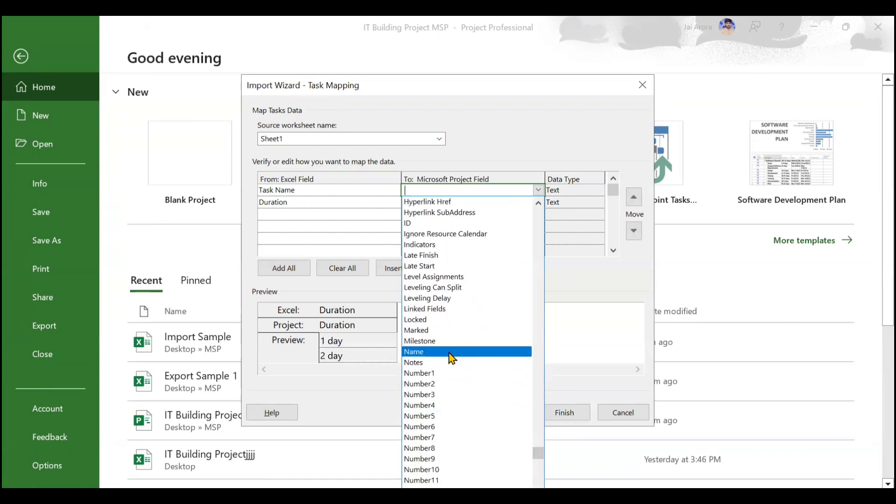
pyautogui.click(452, 357)
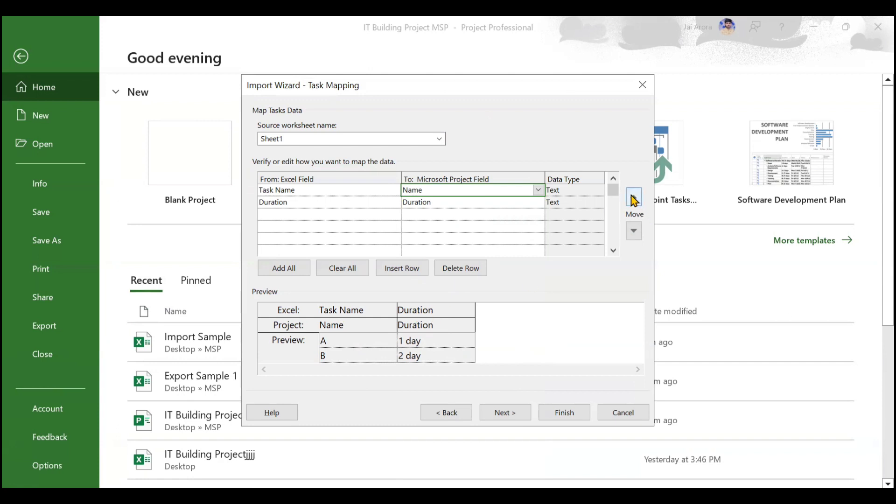
pyautogui.click(635, 231)
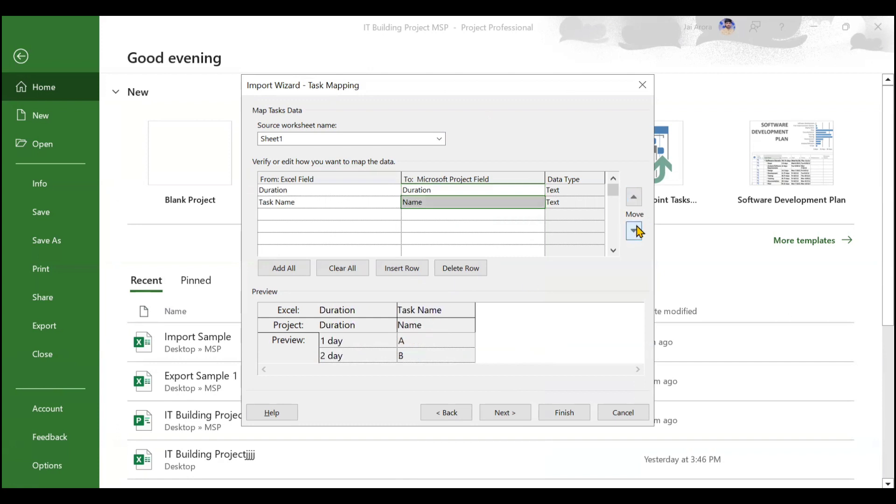
pyautogui.click(634, 198)
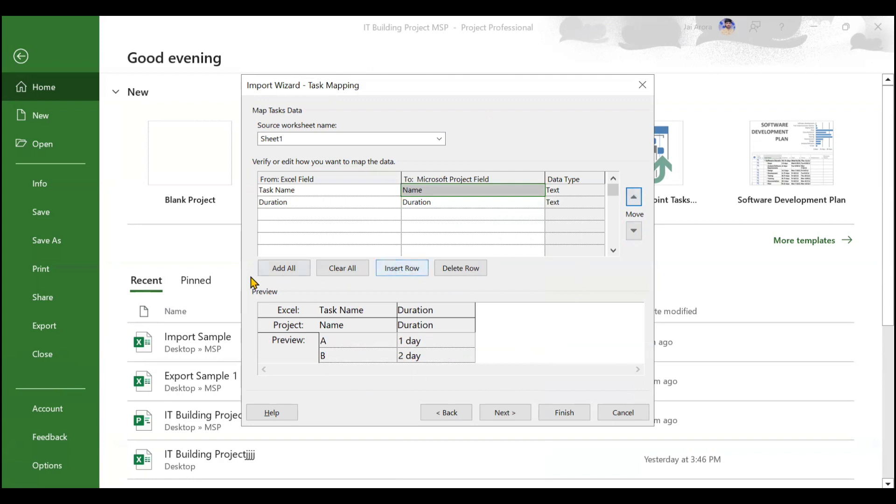
# Finish the import, creating tasks A–E lasting 1, 2, 2, 1 and 4 days
pyautogui.click(503, 412)
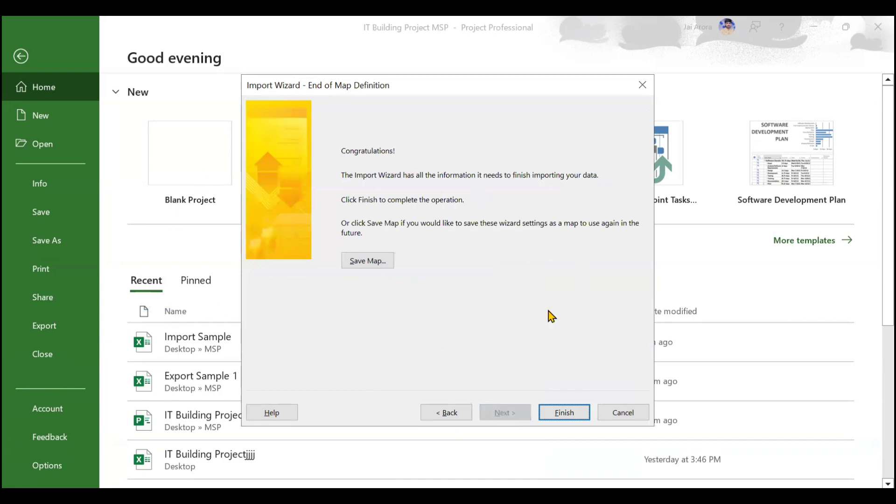
pyautogui.click(564, 413)
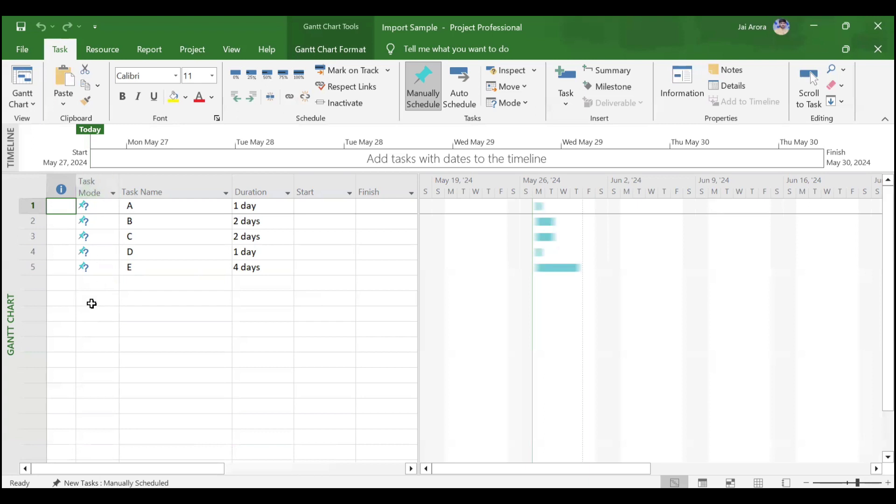
pyautogui.click(87, 206)
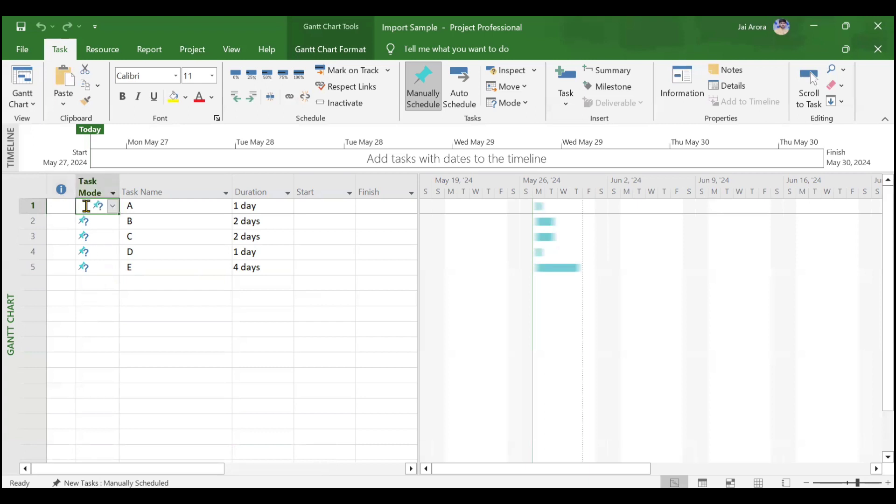